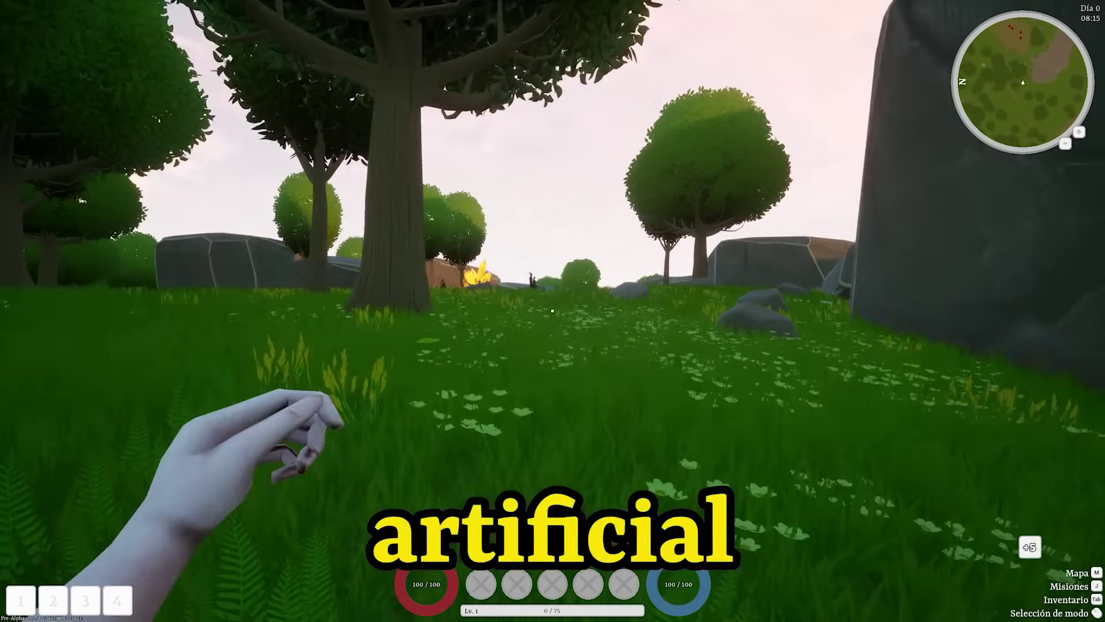
pyautogui.press('w')
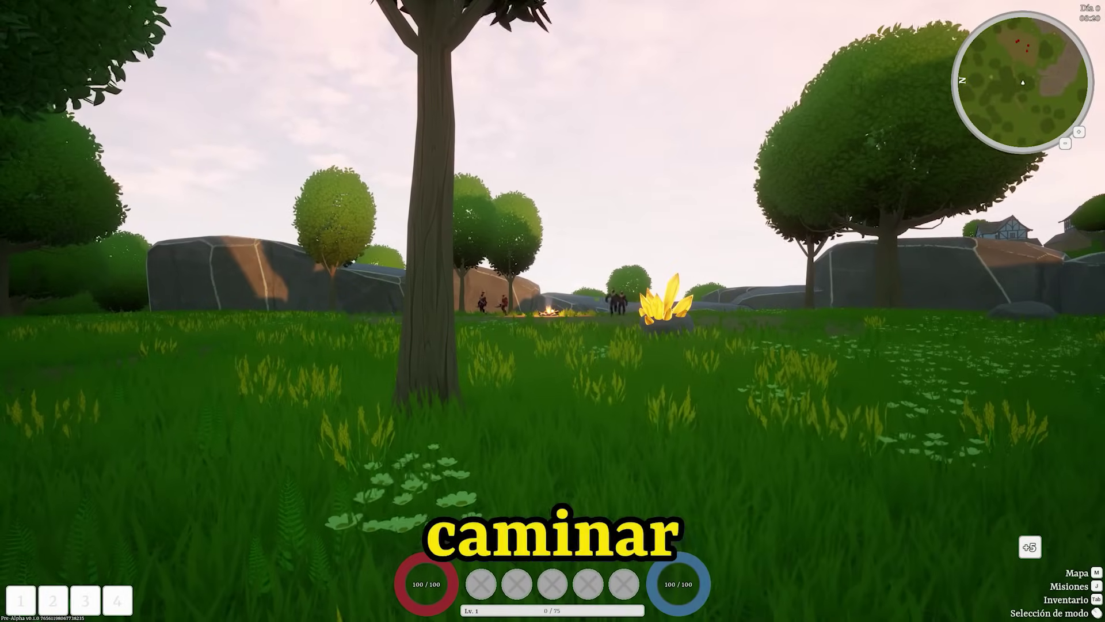
# Step: Walk across the meadow past the crystal toward the campfire and blast the bandit with fire
pyautogui.press('w')
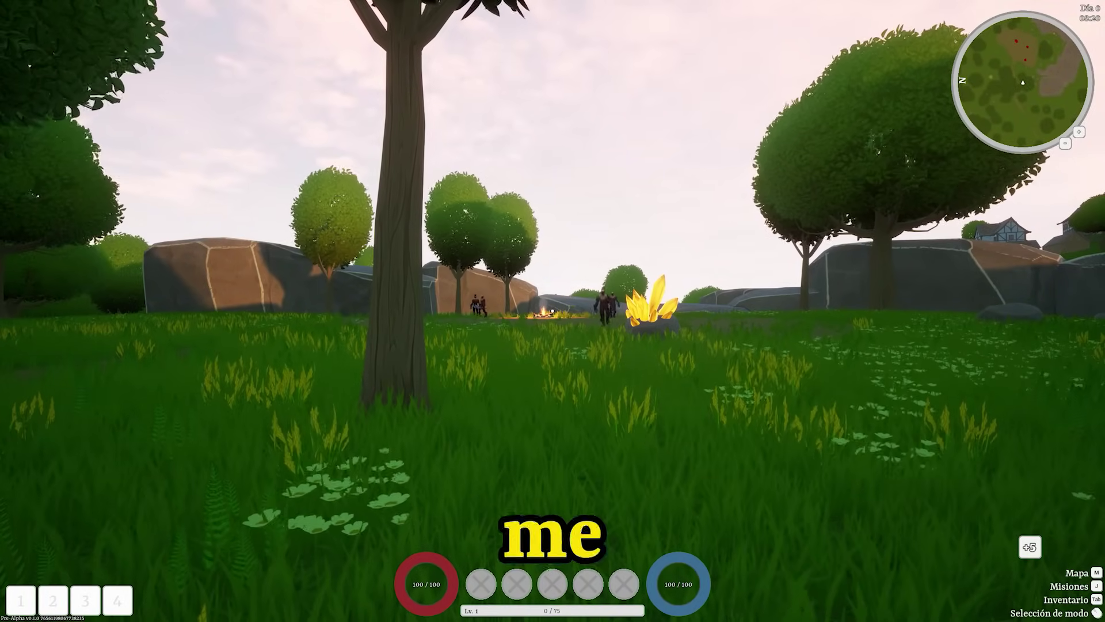
pyautogui.press('w')
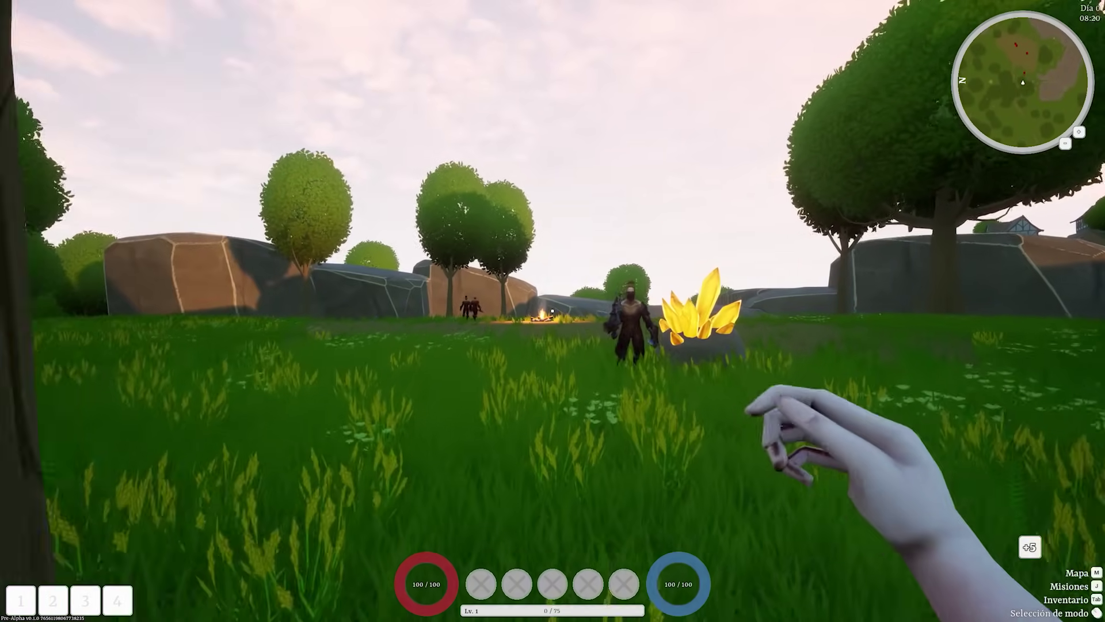
pyautogui.press('w')
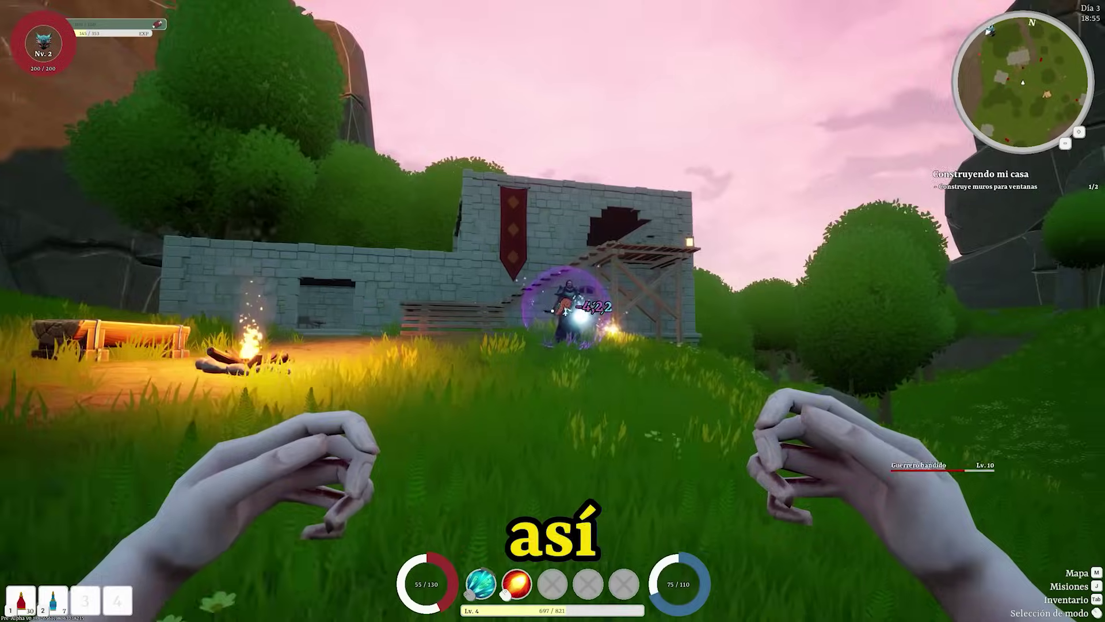
pyautogui.rightClick(553, 311)
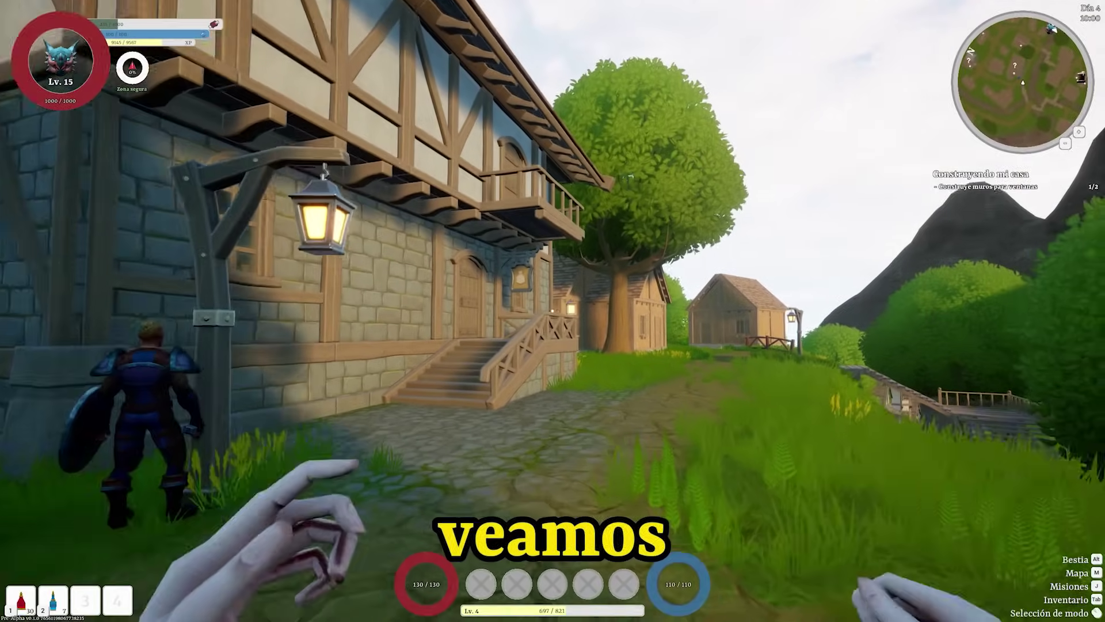
# Step: Walk along the grassy village path toward the Bandit warrior at night
pyautogui.press('w')
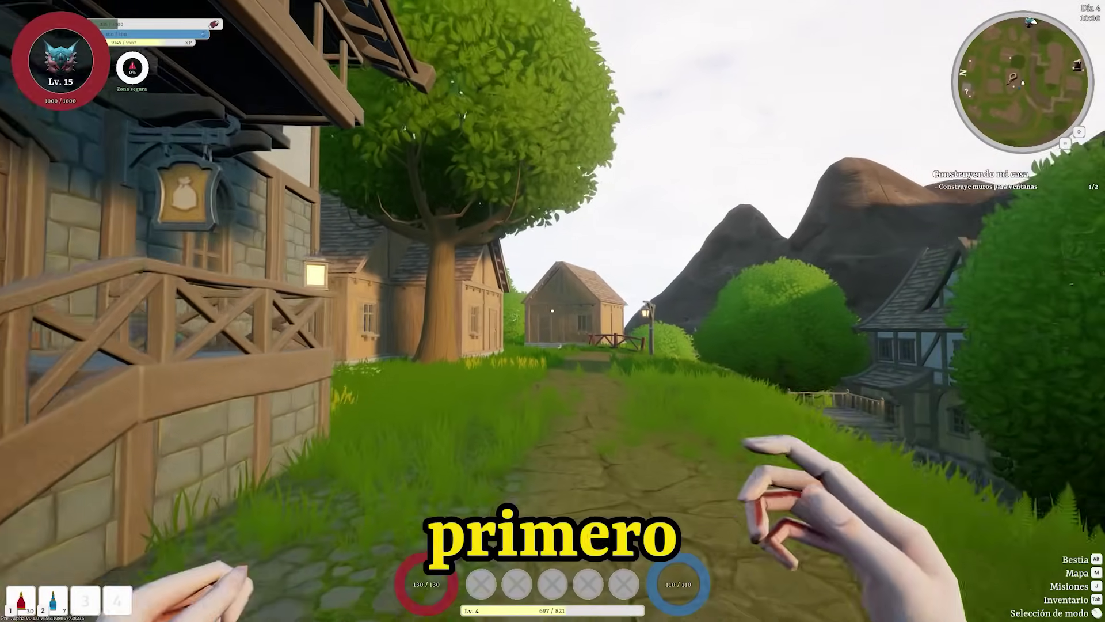
pyautogui.press('w')
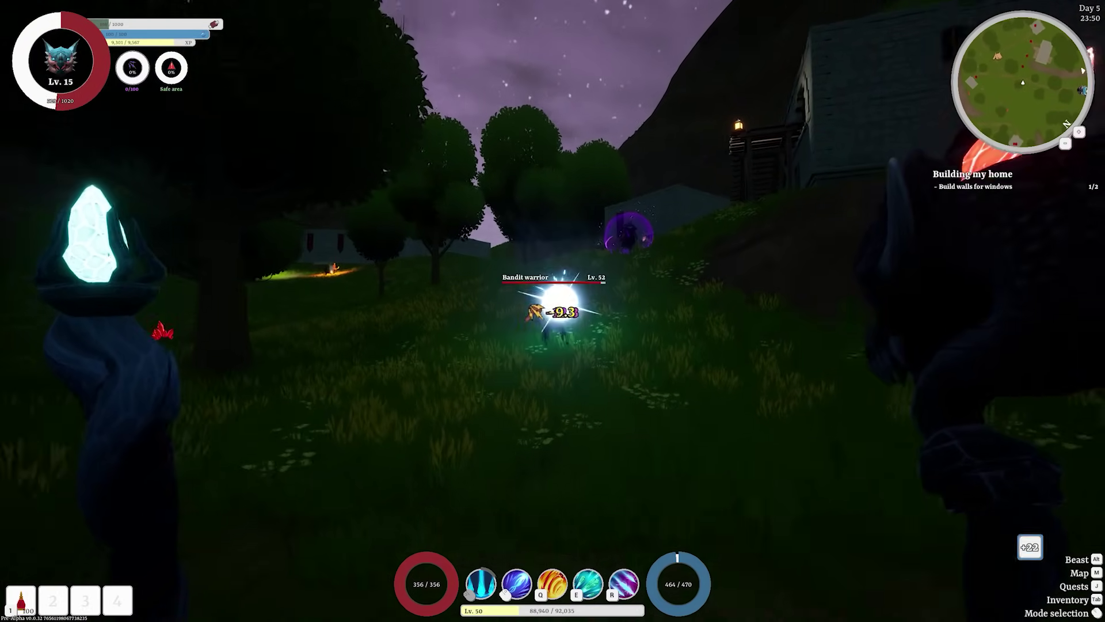
# Step: Strike the Bandit warrior with the cyan sweep ability using E
pyautogui.press('e')
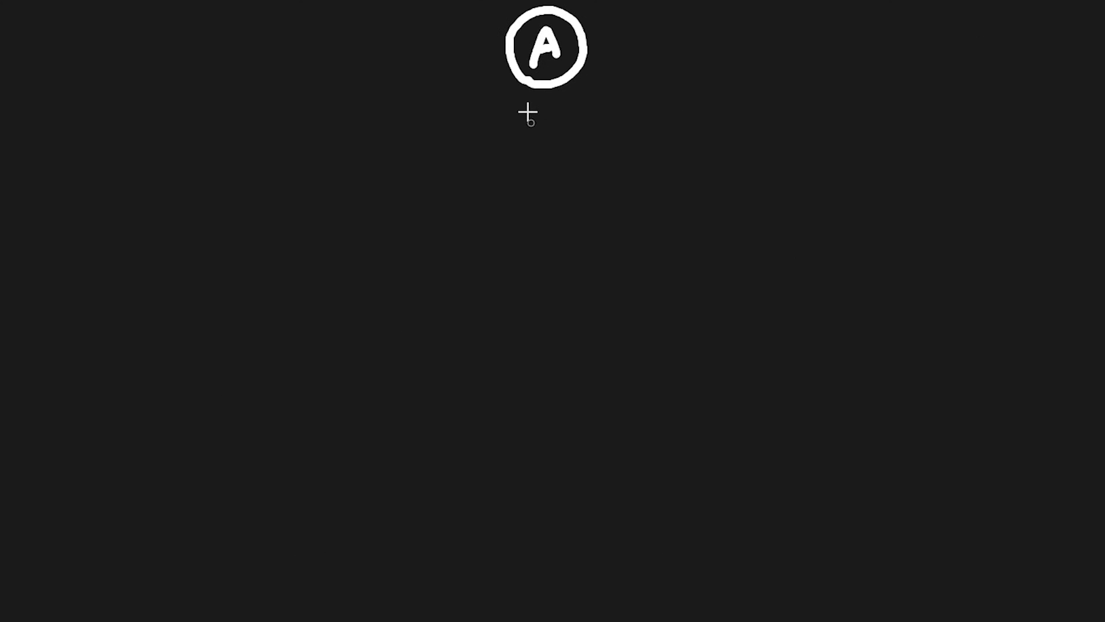
# Step: Sketch branches from C down to F and G, from B to D, and lines below D
pyautogui.moveTo(633, 228); pyautogui.dragTo(604, 348)
pyautogui.moveTo(668, 224); pyautogui.dragTo(734, 348)
pyautogui.moveTo(605, 352); pyautogui.dragTo(619, 423)
pyautogui.moveTo(731, 348); pyautogui.dragTo(725, 411)
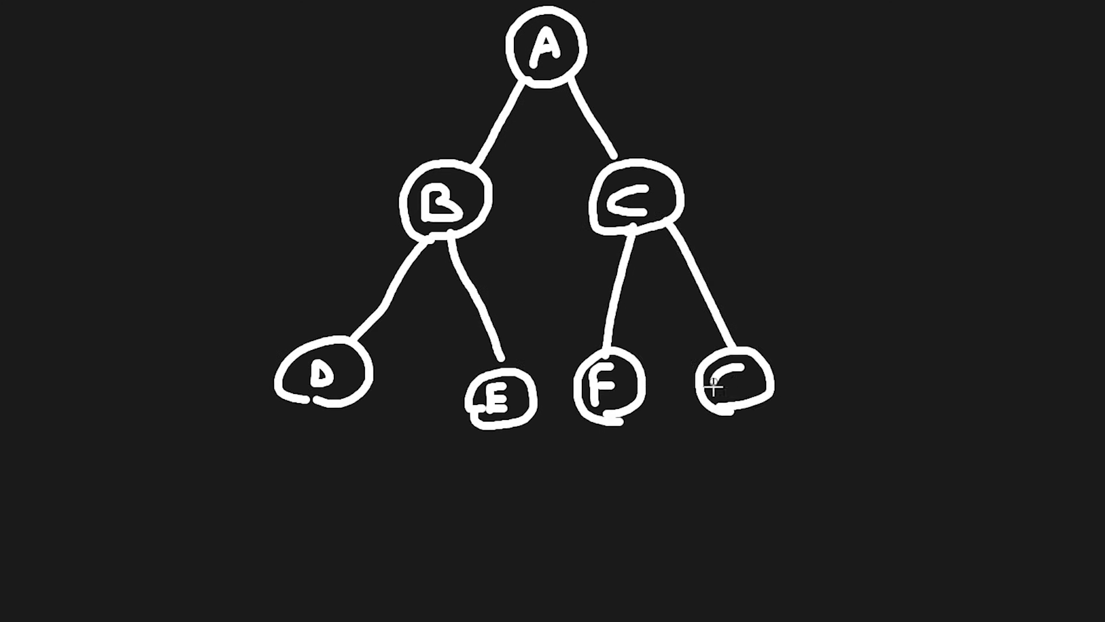
pyautogui.moveTo(314, 400); pyautogui.dragTo(230, 526)
pyautogui.moveTo(318, 400); pyautogui.dragTo(377, 547)
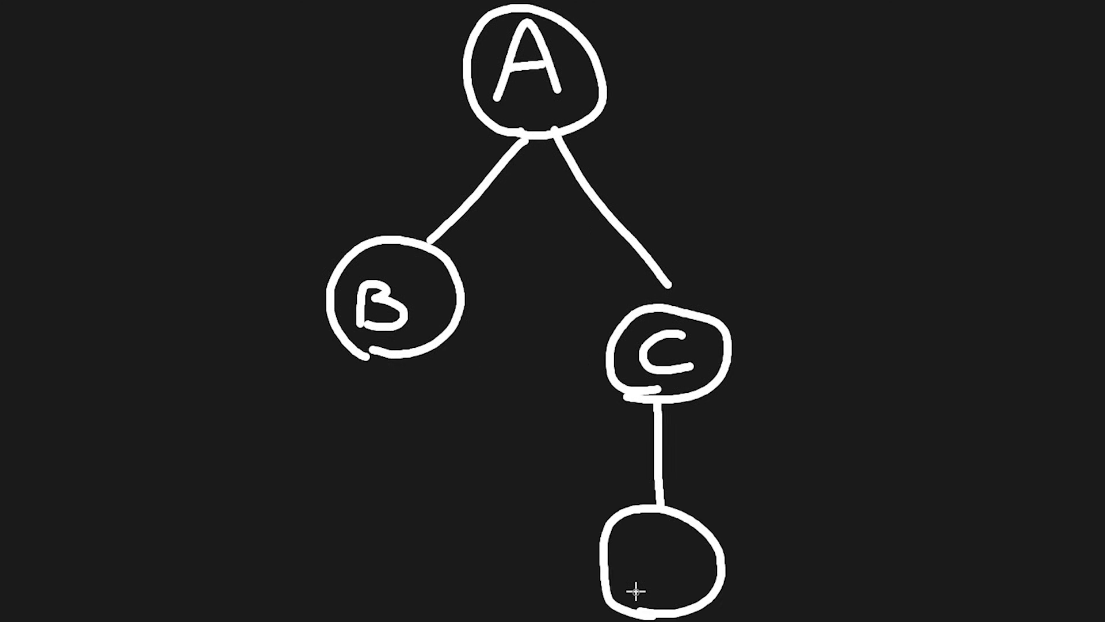
pyautogui.moveTo(636, 536); pyautogui.dragTo(674, 579)
pyautogui.moveTo(423, 354); pyautogui.dragTo(556, 494)
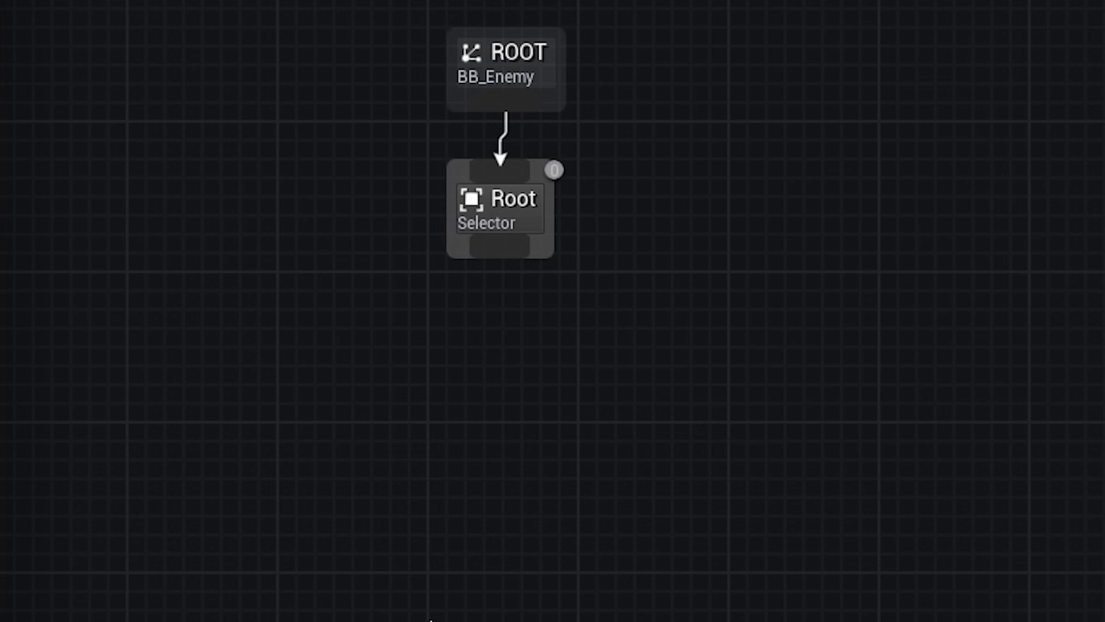
# Step: Place BTT_Enemy_Find_RandomPatrolPosition and Move To PatrolLocation side by side, both wired from the Root Selector
pyautogui.moveTo(671, 621); pyautogui.dragTo(268, 478)
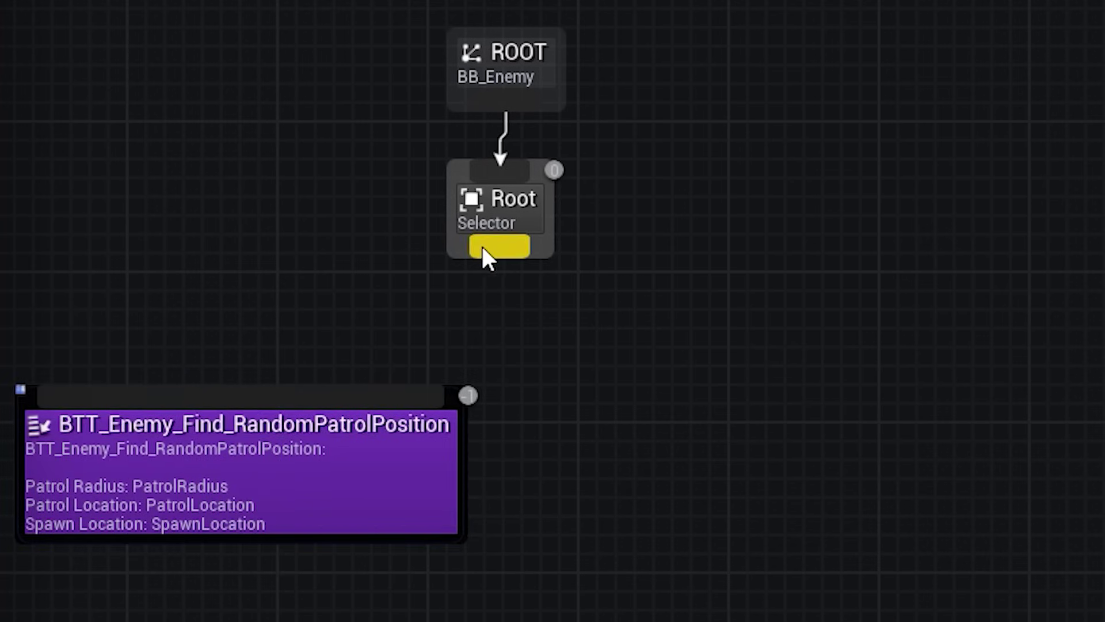
pyautogui.moveTo(240, 357); pyautogui.dragTo(198, 397)
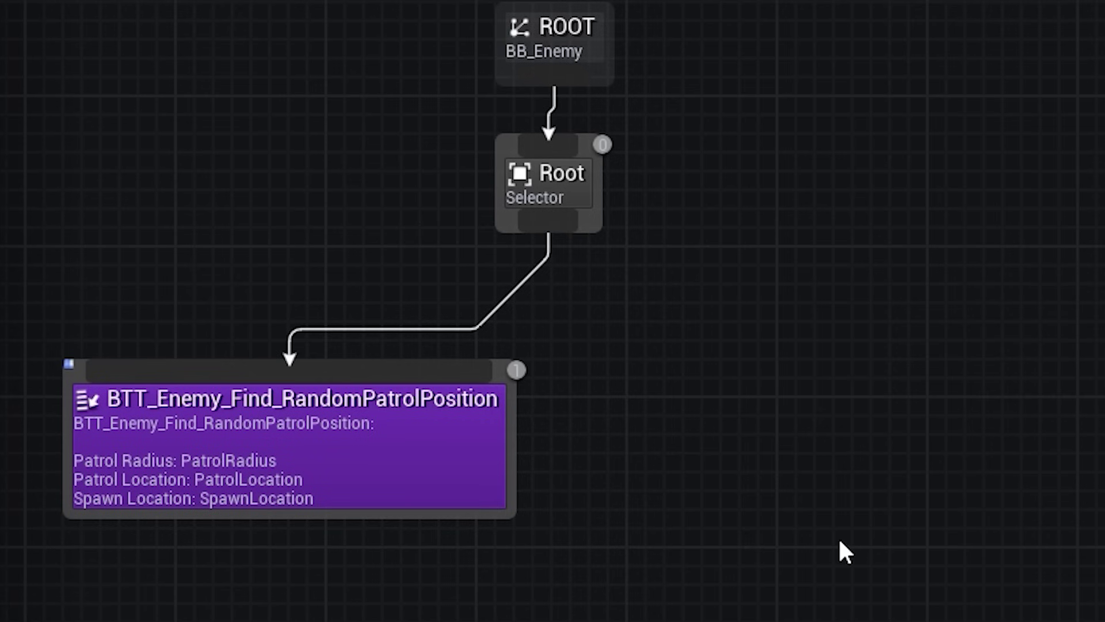
pyautogui.moveTo(924, 608); pyautogui.dragTo(794, 403)
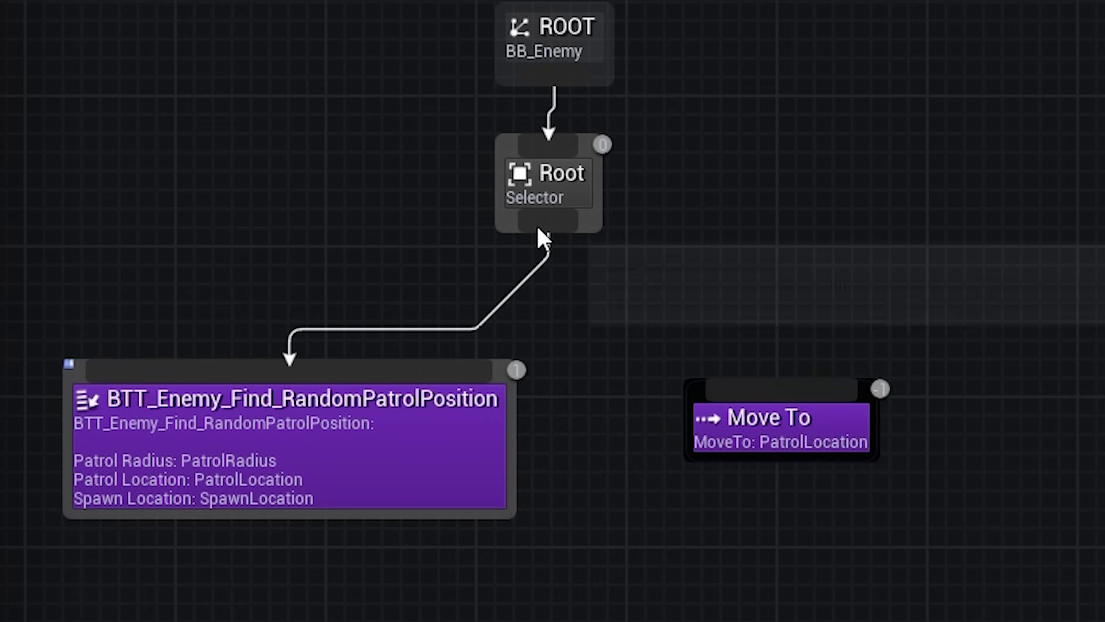
pyautogui.moveTo(757, 380); pyautogui.dragTo(758, 384)
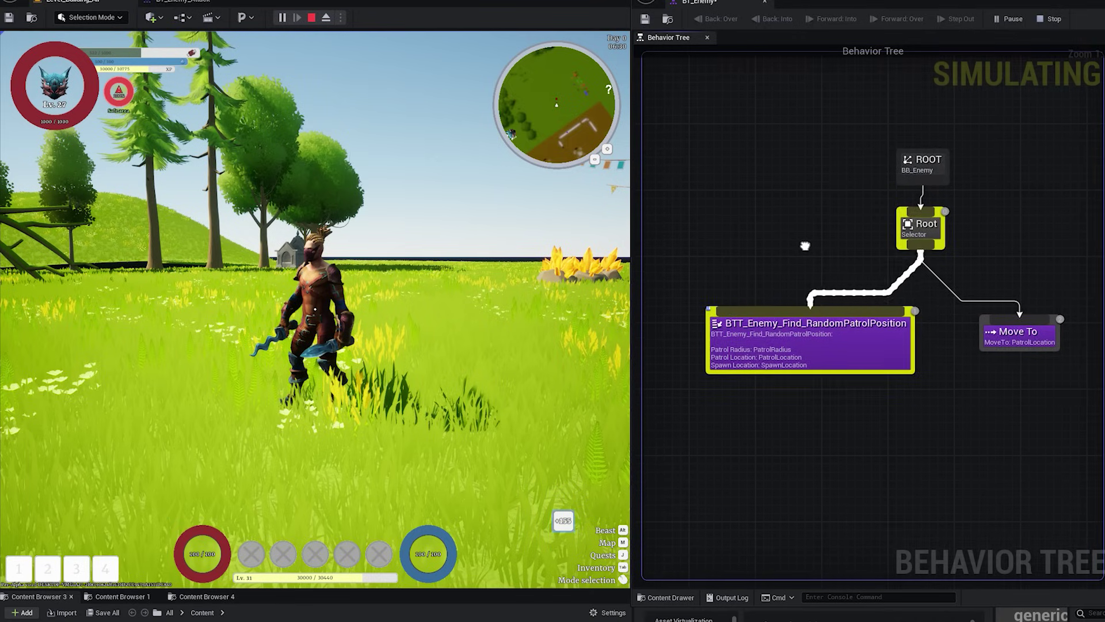
# Step: Wire ROOT to a new Sequence, and the Sequence to the patrol-position and Move To tasks
pyautogui.moveTo(805, 246); pyautogui.dragTo(775, 286, button='right')
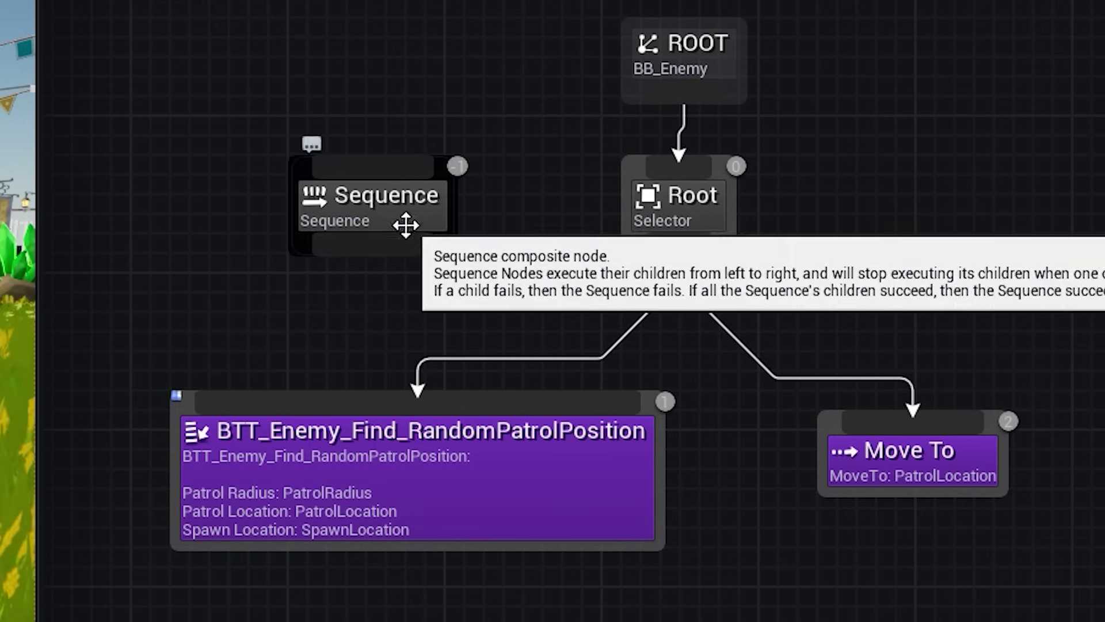
pyautogui.moveTo(685, 95); pyautogui.dragTo(323, 148)
pyautogui.moveTo(380, 225); pyautogui.dragTo(355, 399)
pyautogui.moveTo(386, 233); pyautogui.dragTo(945, 420)
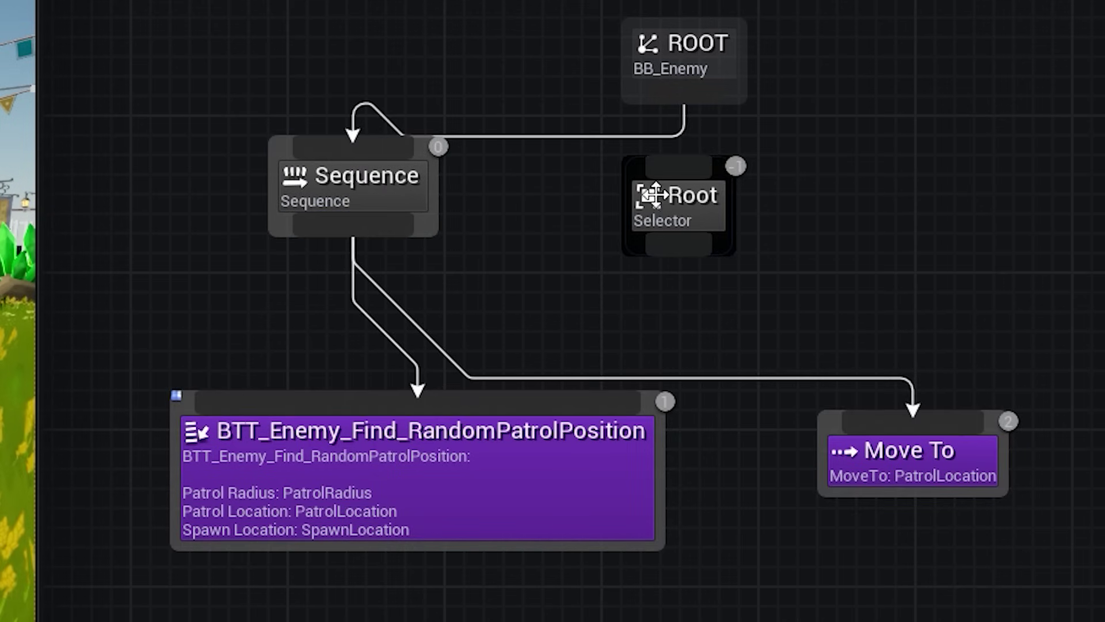
# Step: Delete the old Root Selector and center the Sequence and Move To nodes in the graph
pyautogui.click(646, 196)
pyautogui.press('Delete')
pyautogui.moveTo(446, 230)
pyautogui.mouseDown()
pyautogui.moveTo(662, 276)
pyautogui.moveTo(763, 272)
pyautogui.mouseUp()
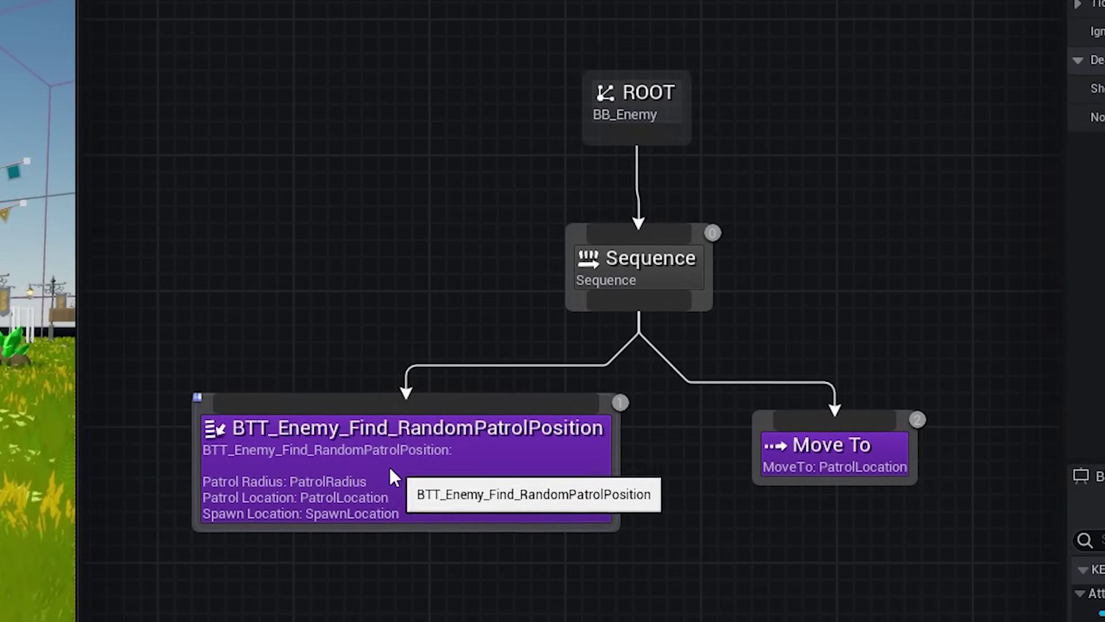
pyautogui.moveTo(834, 468)
pyautogui.mouseDown()
pyautogui.moveTo(803, 482)
pyautogui.moveTo(814, 462)
pyautogui.mouseUp()
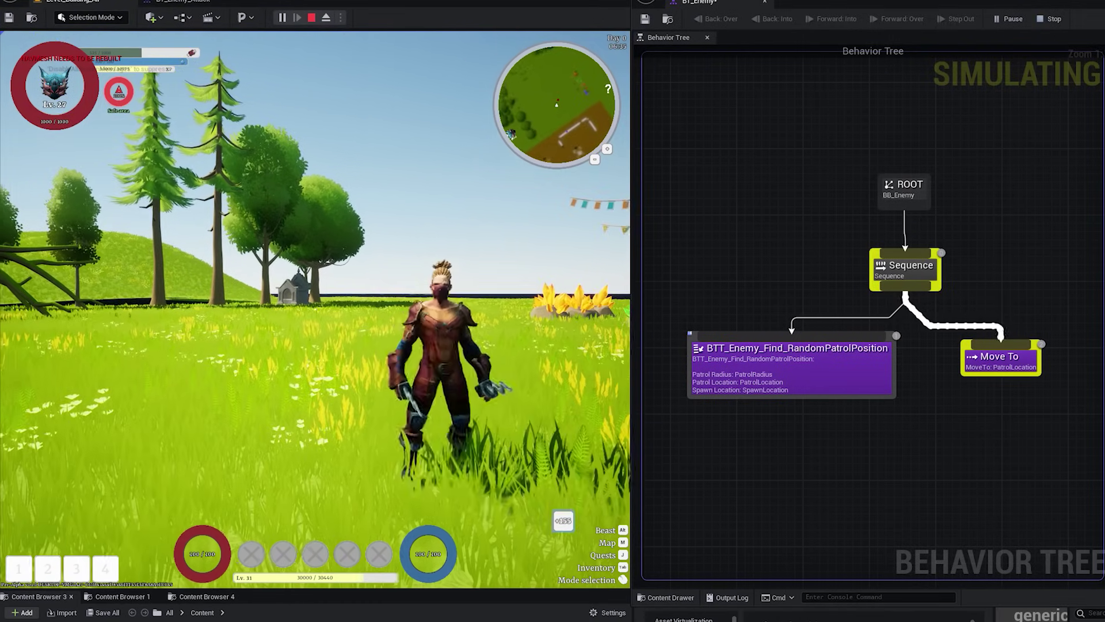
# Step: Circle the bottom-left leaf node of the sketched tree
pyautogui.moveTo(378, 425); pyautogui.dragTo(420, 364)
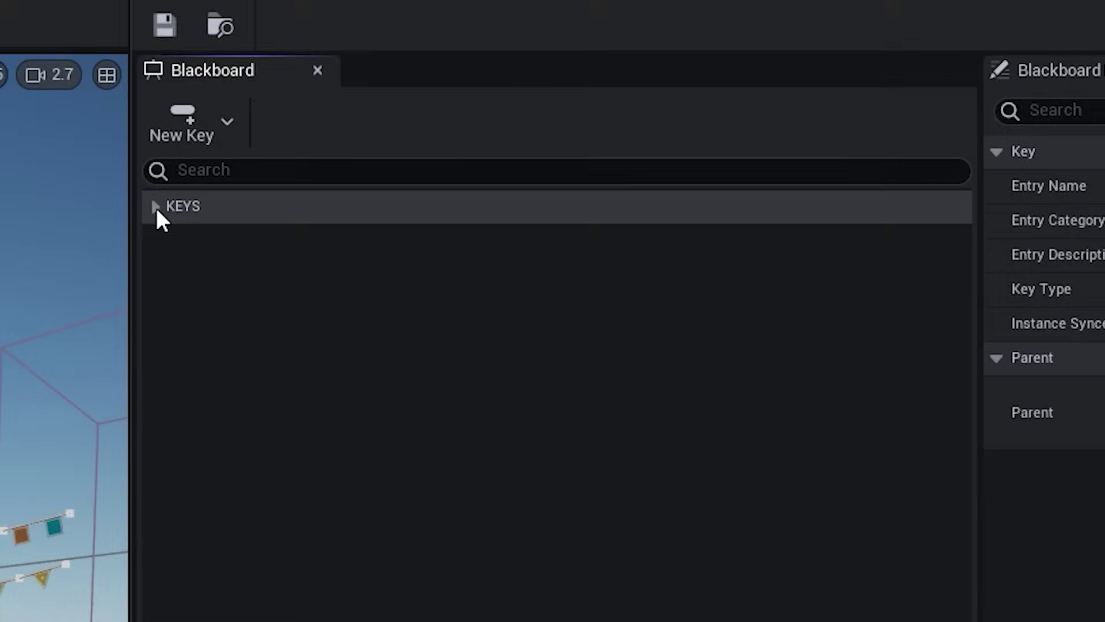
# Step: Expand the Blackboard KEYS, select Destino, and view the OnPlayerFound Set Value as Vector graph
pyautogui.click(154, 209)
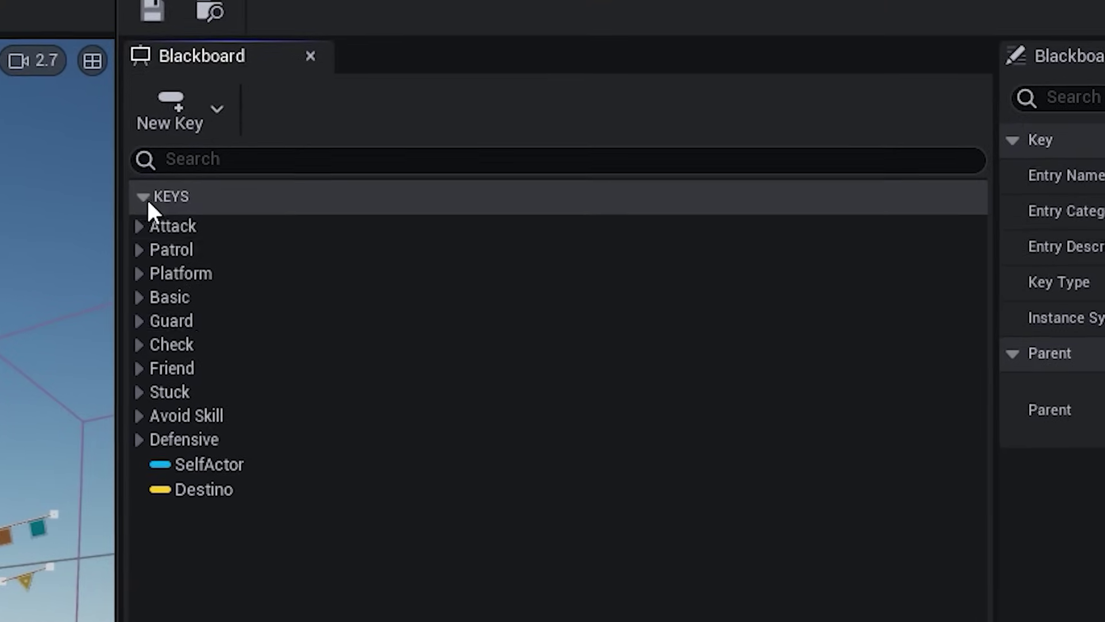
pyautogui.click(207, 490)
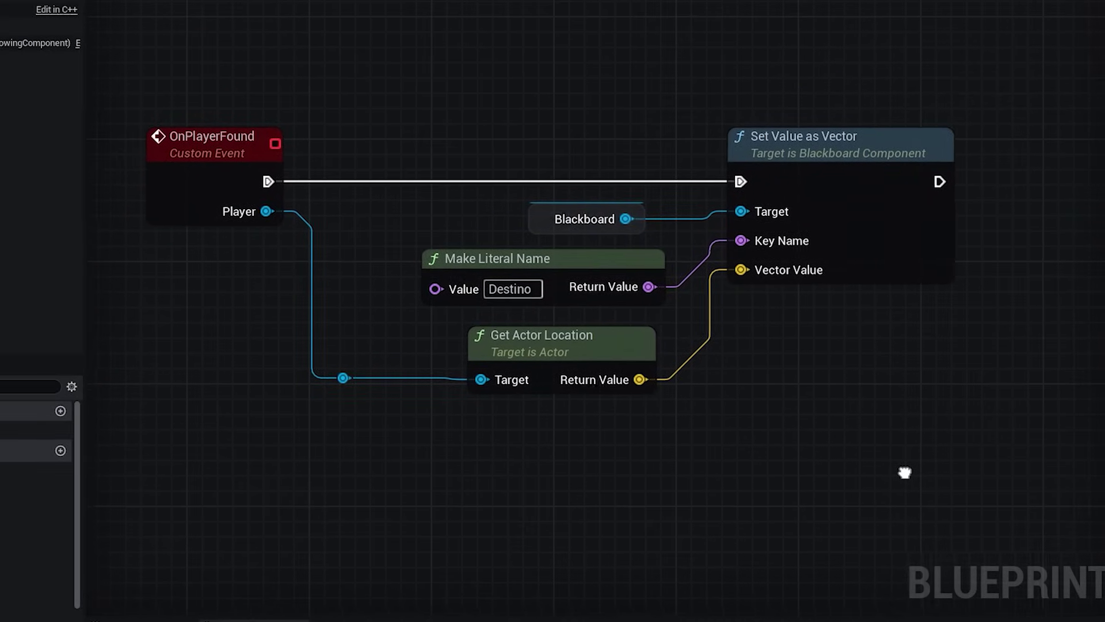
pyautogui.moveTo(919, 475); pyautogui.dragTo(903, 500, button='right')
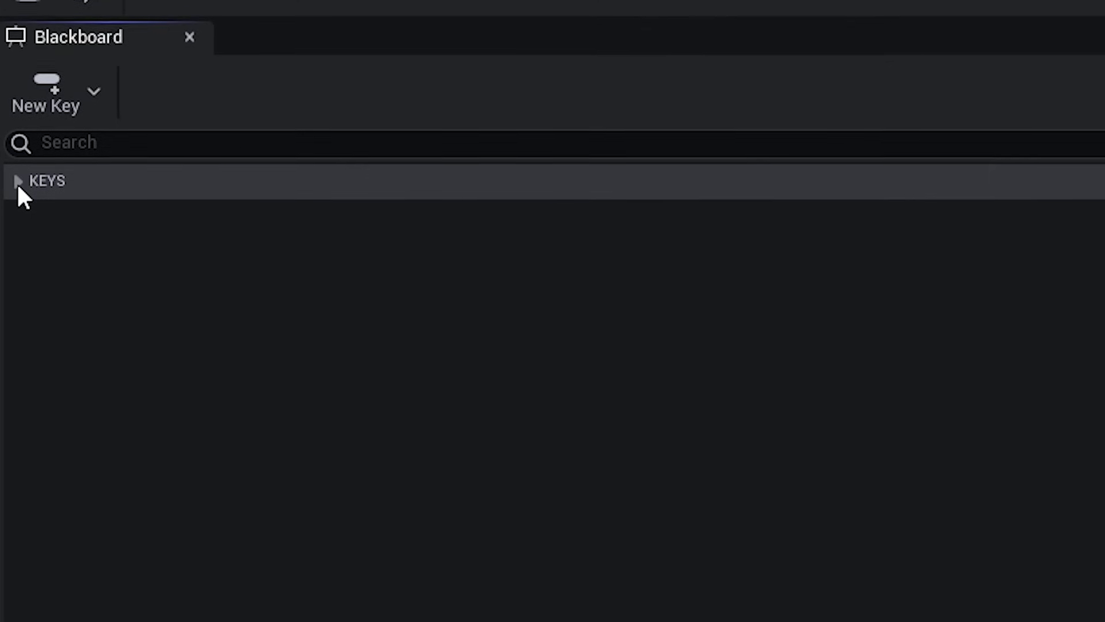
# Step: Add the AttackableTarget key and put a Selector under ROOT over the Sequence and a new Move To
pyautogui.click(16, 173)
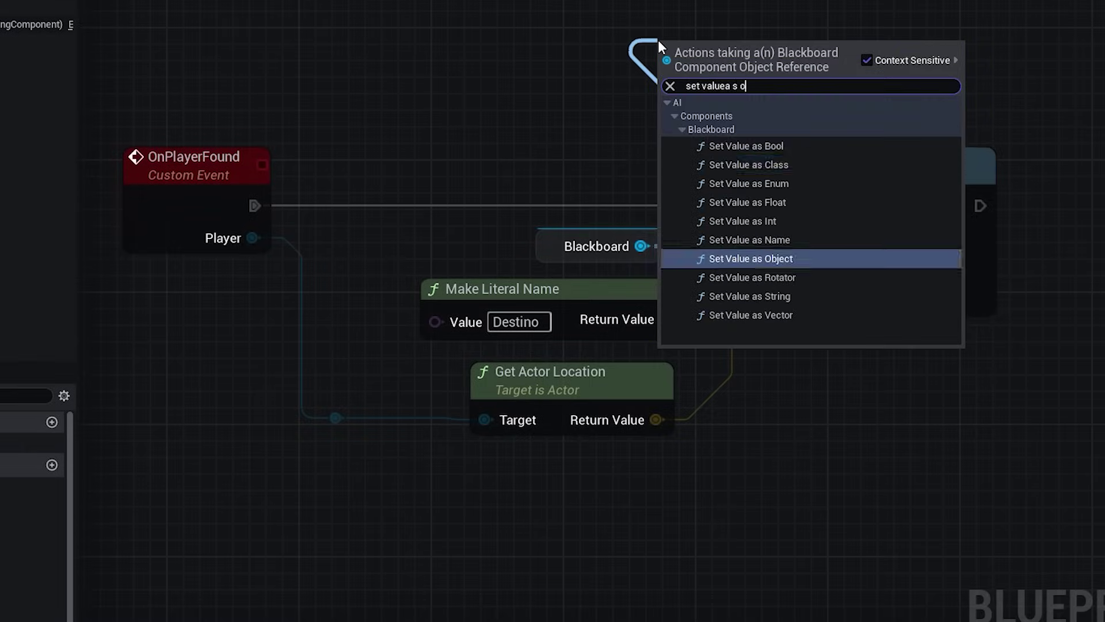
pyautogui.click(741, 254)
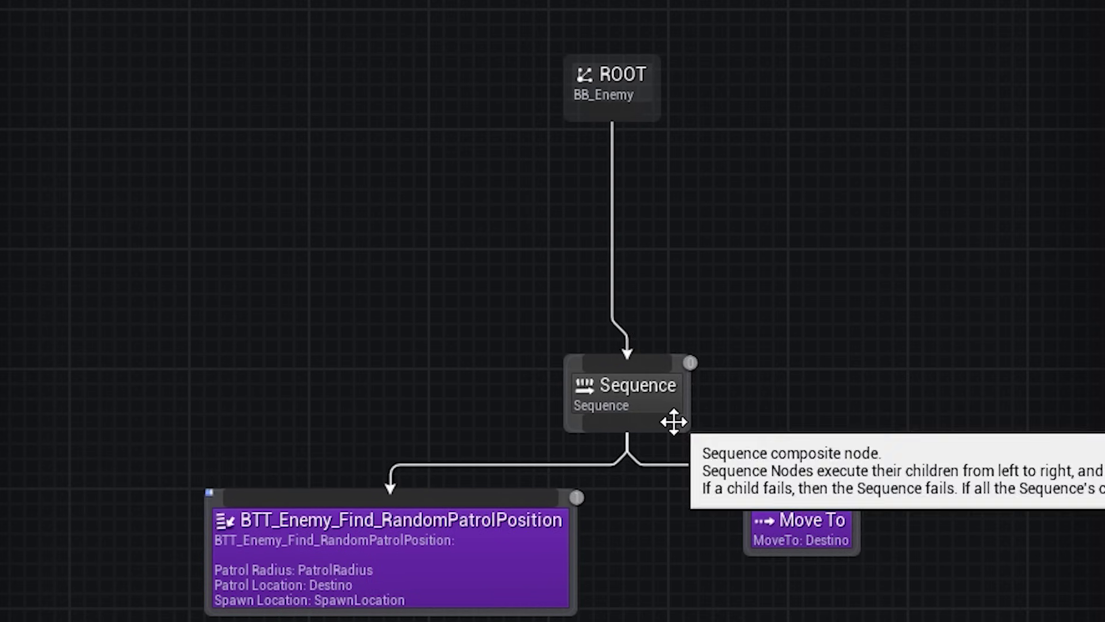
pyautogui.moveTo(604, 167); pyautogui.dragTo(409, 196)
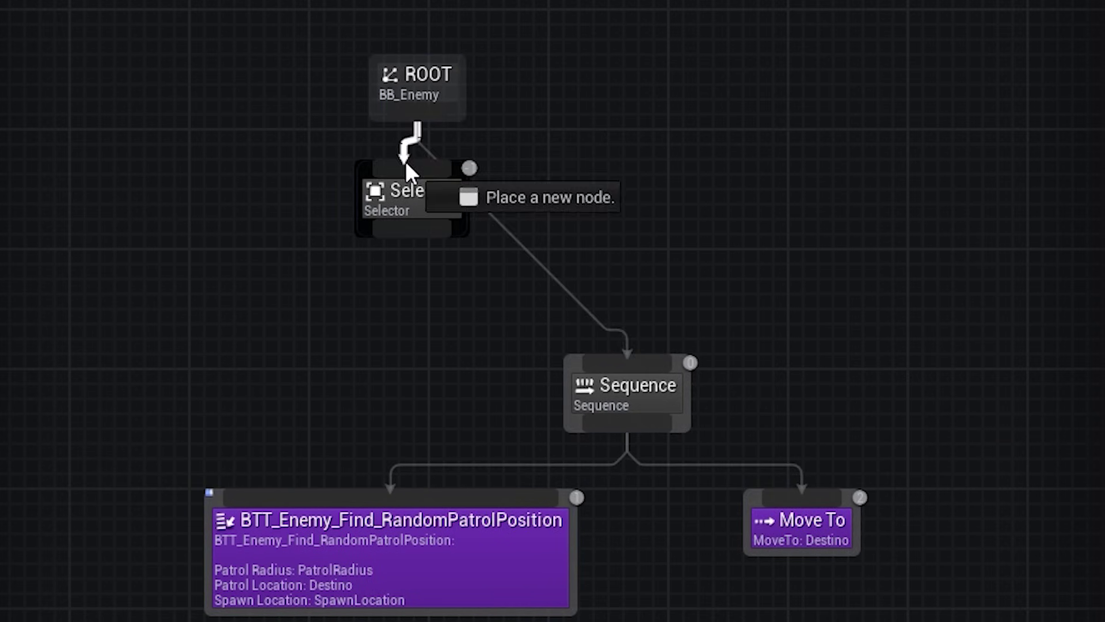
pyautogui.moveTo(417, 124); pyautogui.dragTo(412, 167)
pyautogui.moveTo(412, 227)
pyautogui.mouseDown()
pyautogui.moveTo(184, 382)
pyautogui.moveTo(708, 359)
pyautogui.moveTo(749, 386)
pyautogui.mouseUp()
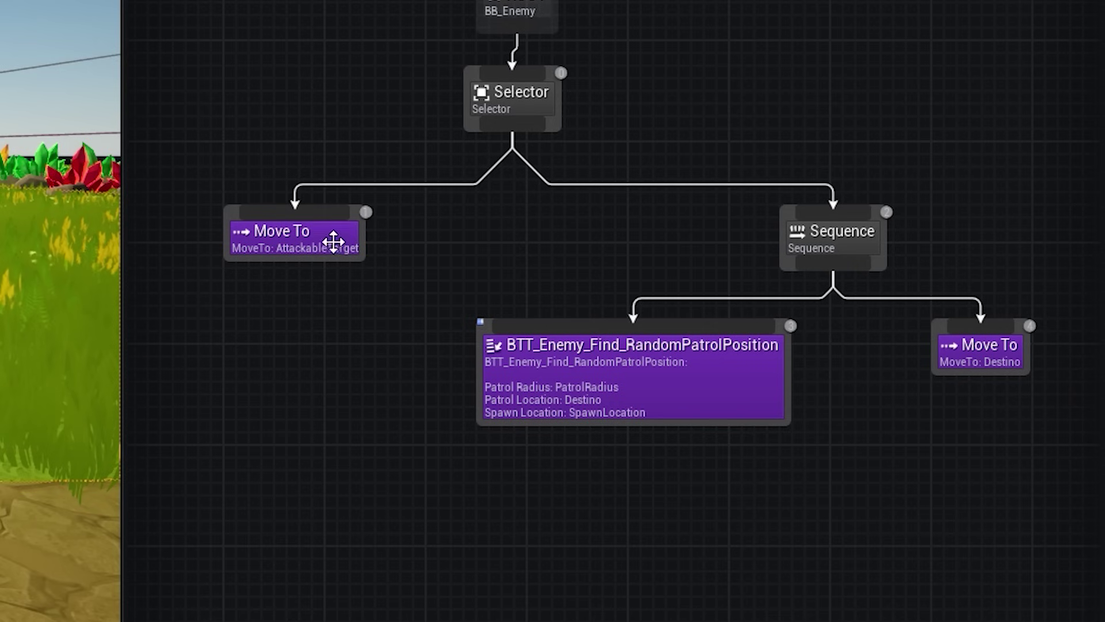
# Step: Give Move To a Blackboard Based Condition decorator (AttackableTarget Is Set) and shift it left
pyautogui.rightClick(316, 236)
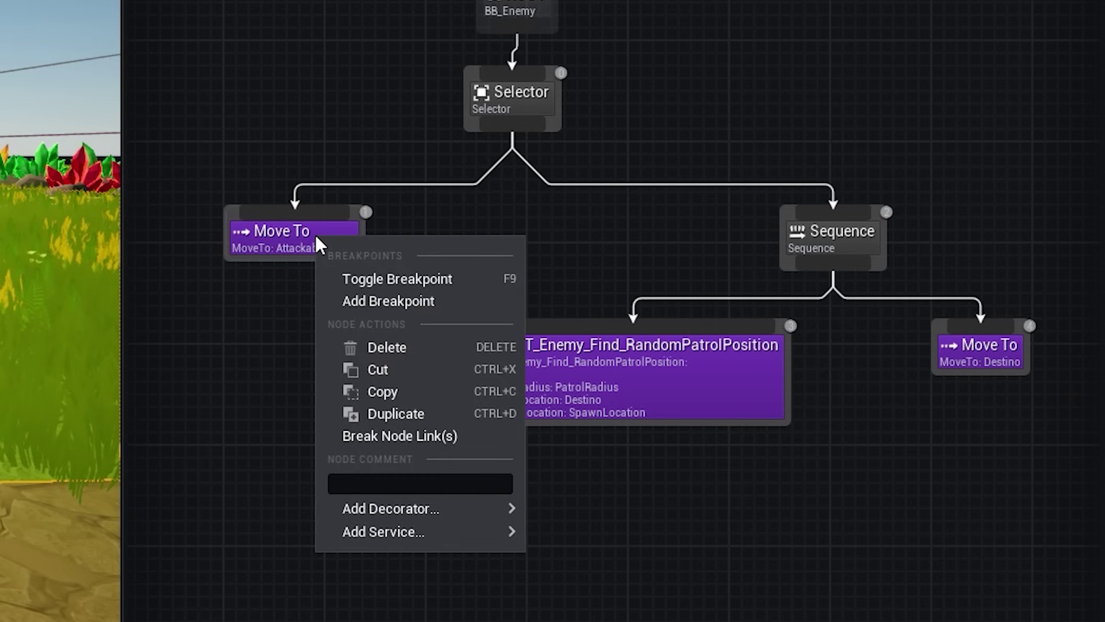
pyautogui.moveTo(447, 505)
pyautogui.click(600, 494)
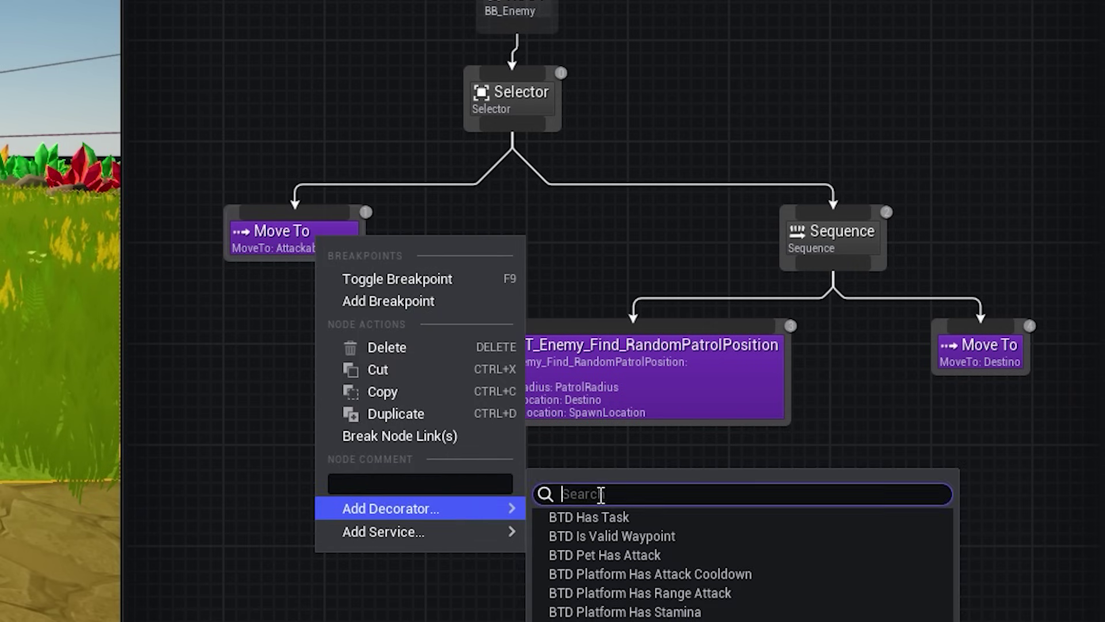
pyautogui.write('blackboard')
pyautogui.press('Return')
pyautogui.moveTo(402, 284); pyautogui.dragTo(348, 283)
pyautogui.scroll(2, 336, 286)
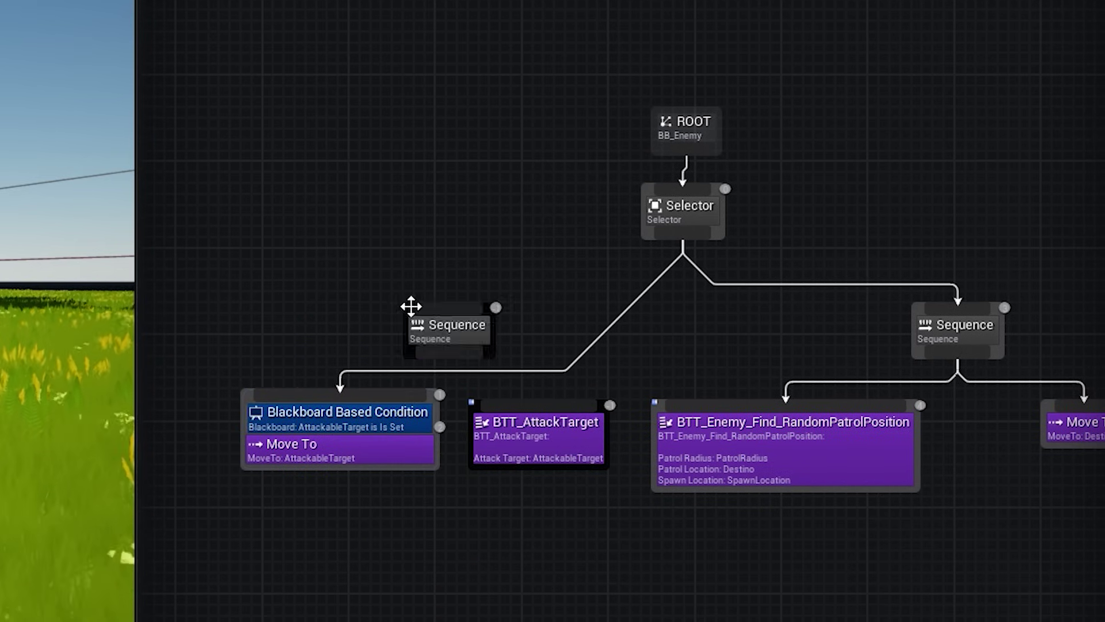
# Step: Wire the Selector to the new Sequence, link it to Move To, and move the AttackableTarget blackboard condition onto it
pyautogui.moveTo(683, 245); pyautogui.dragTo(449, 288)
pyautogui.moveTo(449, 341); pyautogui.dragTo(363, 389)
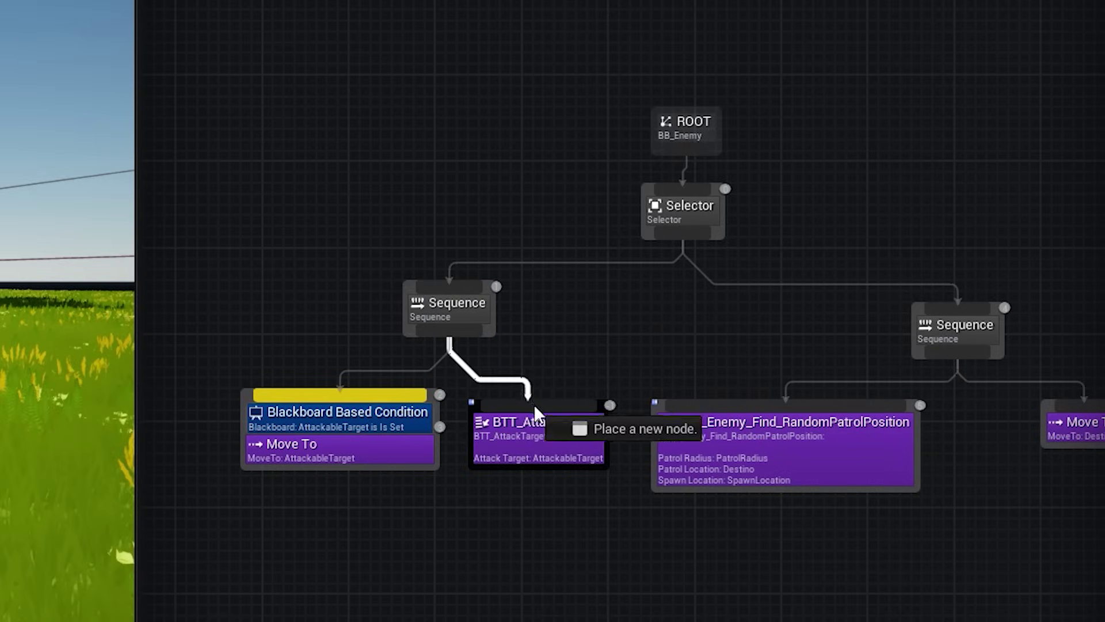
pyautogui.moveTo(370, 426); pyautogui.dragTo(446, 305)
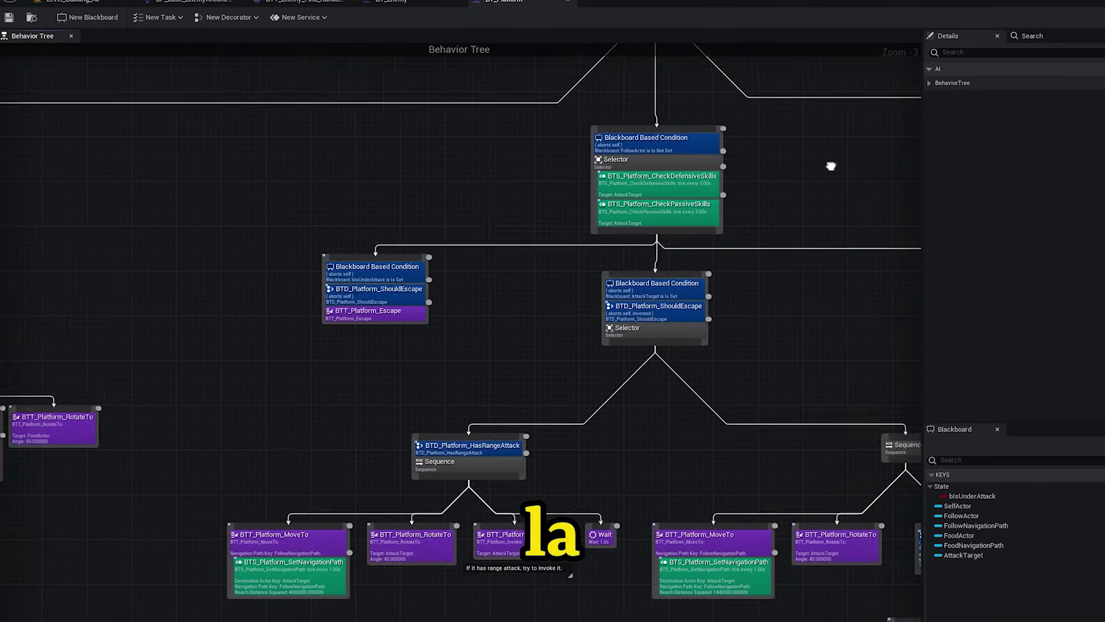
# Step: Pan across the larger BT_Platform, BT_NPC and BT_Pet behavior trees to inspect them
pyautogui.moveTo(831, 167)
pyautogui.mouseDown(button='right')
pyautogui.moveTo(412, 202)
pyautogui.moveTo(102, 131)
pyautogui.mouseUp(button='right')
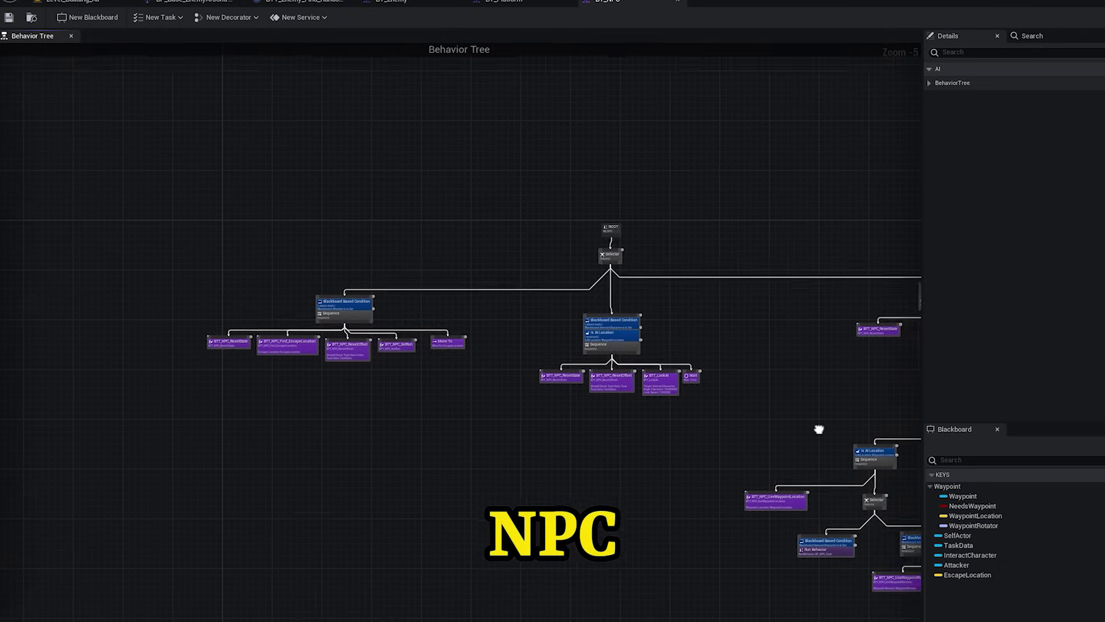
pyautogui.moveTo(820, 426); pyautogui.dragTo(568, 375, button='right')
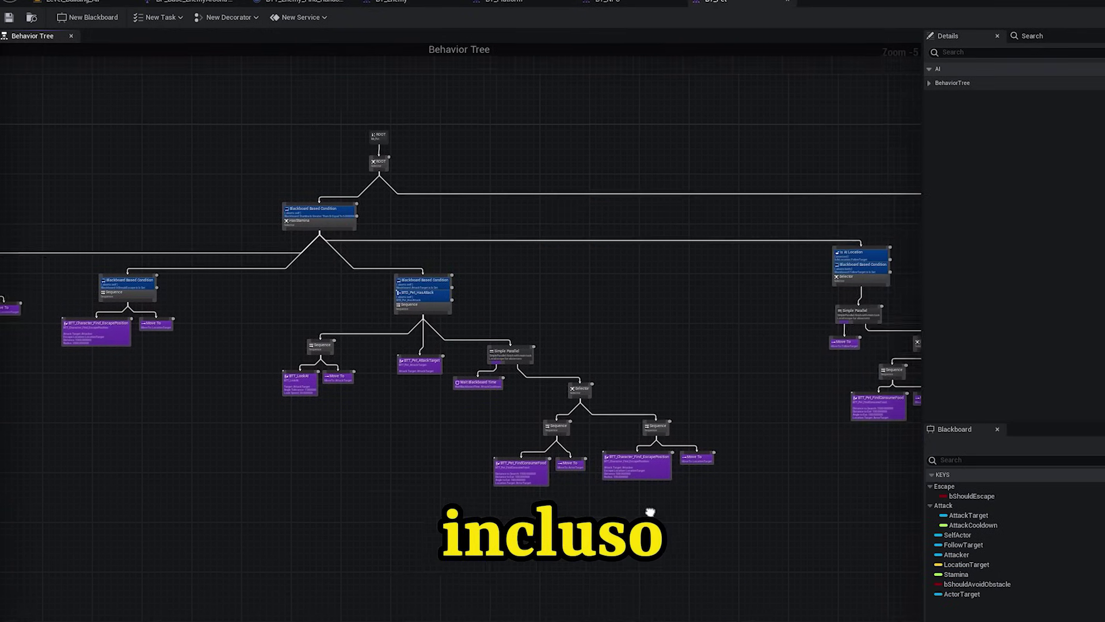
pyautogui.moveTo(655, 518)
pyautogui.mouseDown(button='right')
pyautogui.moveTo(528, 530)
pyautogui.moveTo(406, 523)
pyautogui.mouseUp(button='right')
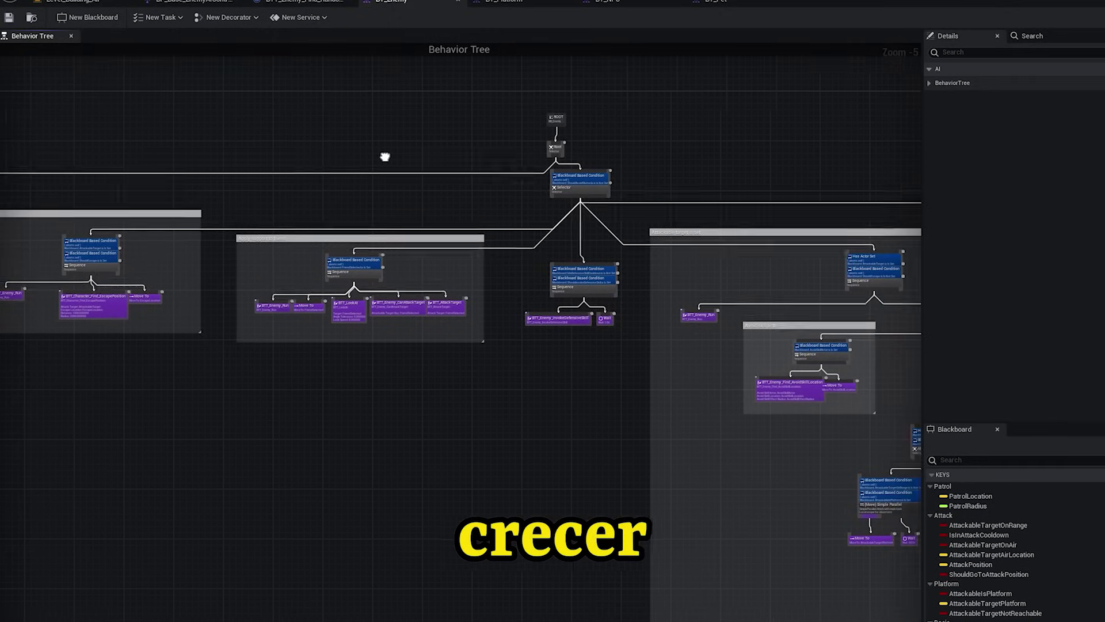
pyautogui.moveTo(385, 157)
pyautogui.mouseDown(button='right')
pyautogui.moveTo(14, 170)
pyautogui.moveTo(0, 155)
pyautogui.mouseUp(button='right')
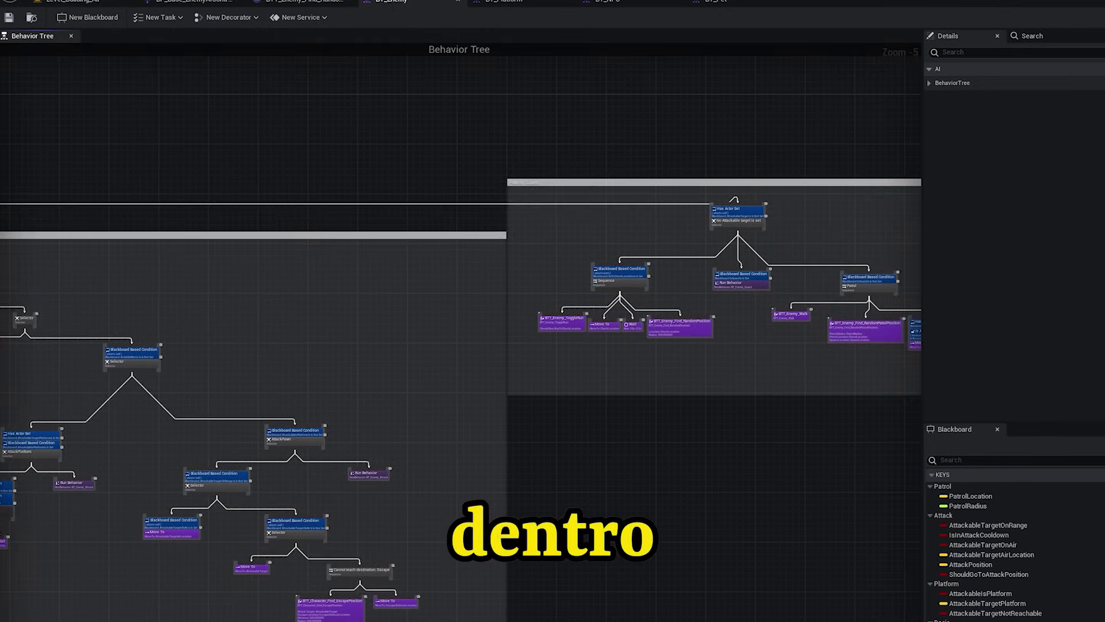